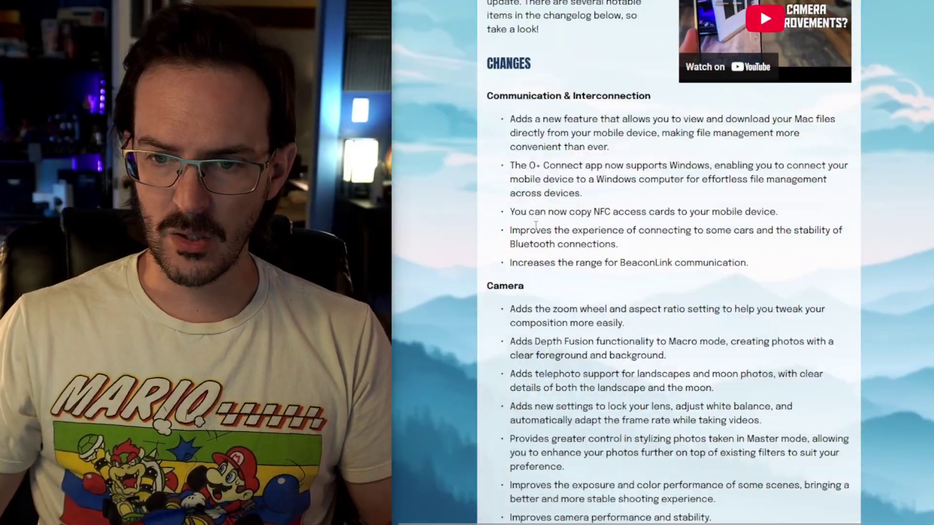
# Scroll up the changelog and highlight the bullet saying O+ Connect now supports Windows.
pyautogui.scroll(1, 593, 183)
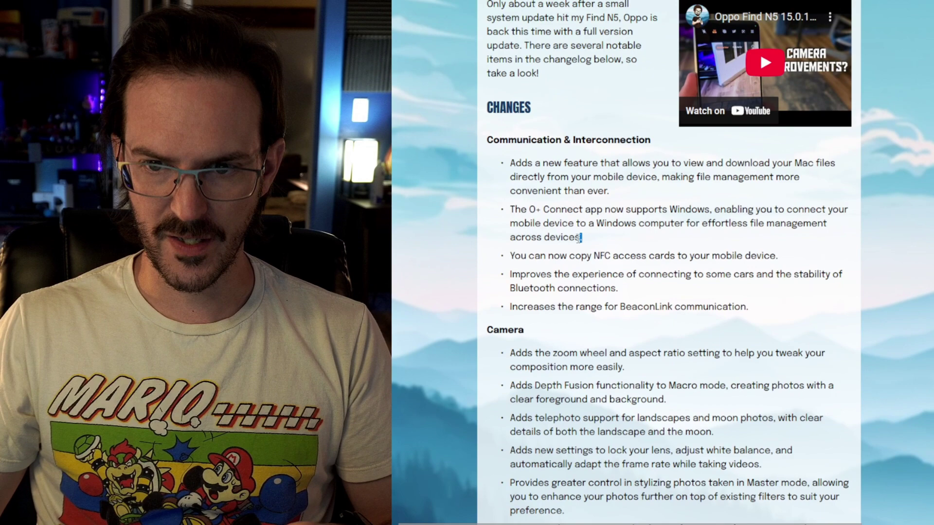
pyautogui.moveTo(583, 238); pyautogui.dragTo(514, 210)
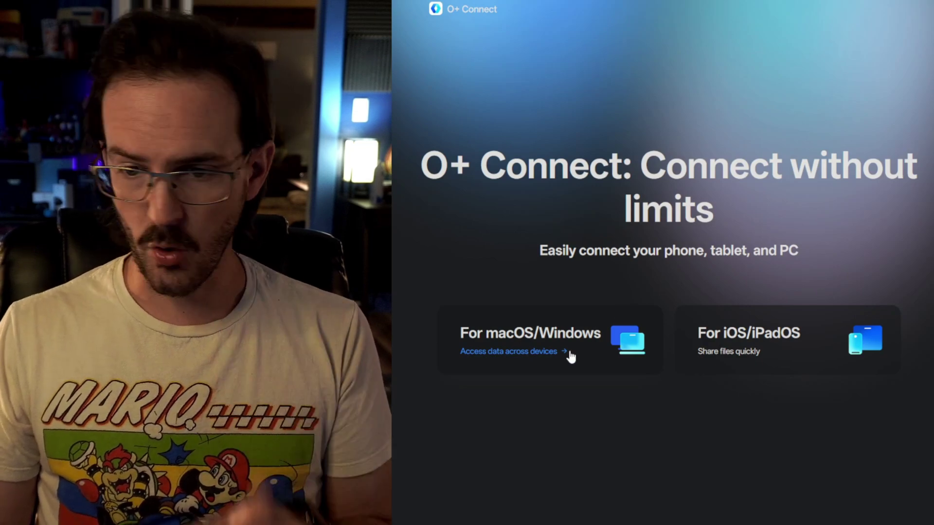
# Follow the 'Access data across devices' link to the O+ Connect for Windows PCs page.
pyautogui.click(571, 357)
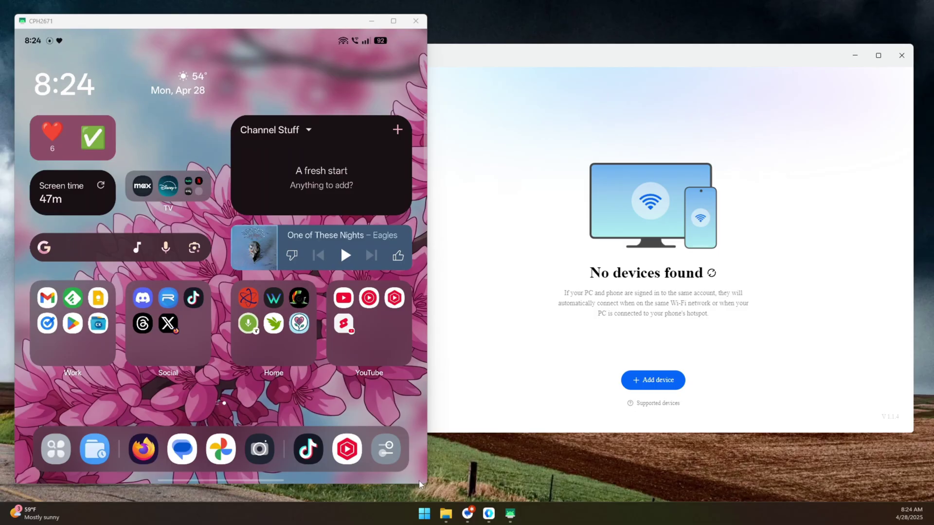
# Shrink the CPH2671 mirror window, reposition it and O+ Connect side by side, and focus O+ Connect.
pyautogui.moveTo(425, 484); pyautogui.dragTo(298, 345)
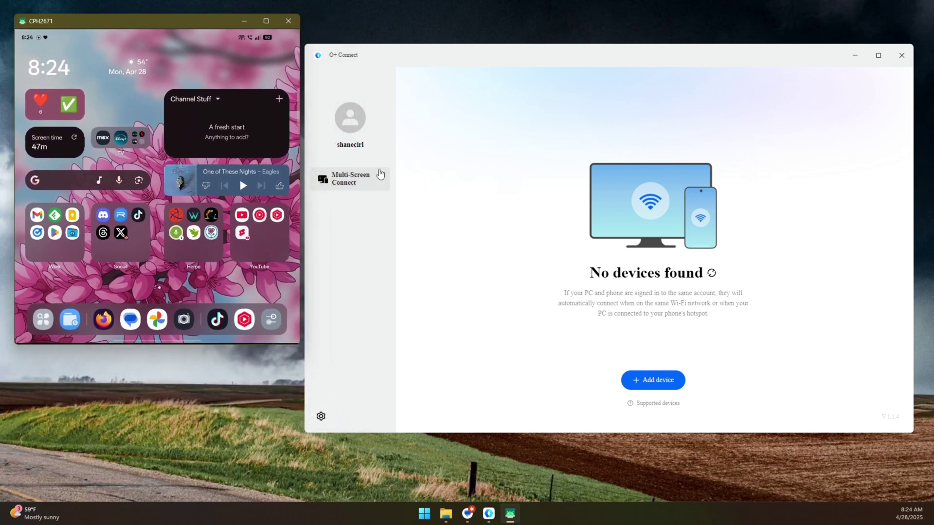
pyautogui.moveTo(481, 61); pyautogui.dragTo(491, 65)
pyautogui.moveTo(141, 22); pyautogui.dragTo(136, 89)
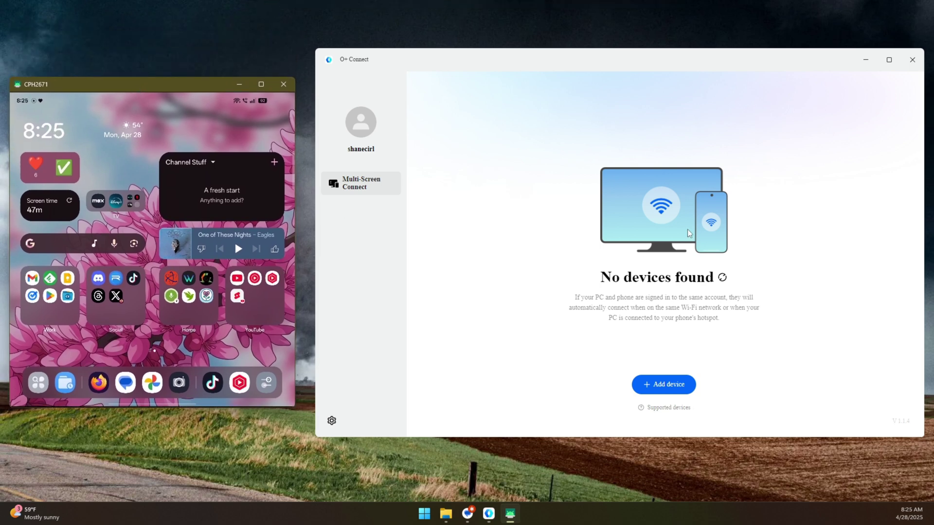
pyautogui.click(492, 245)
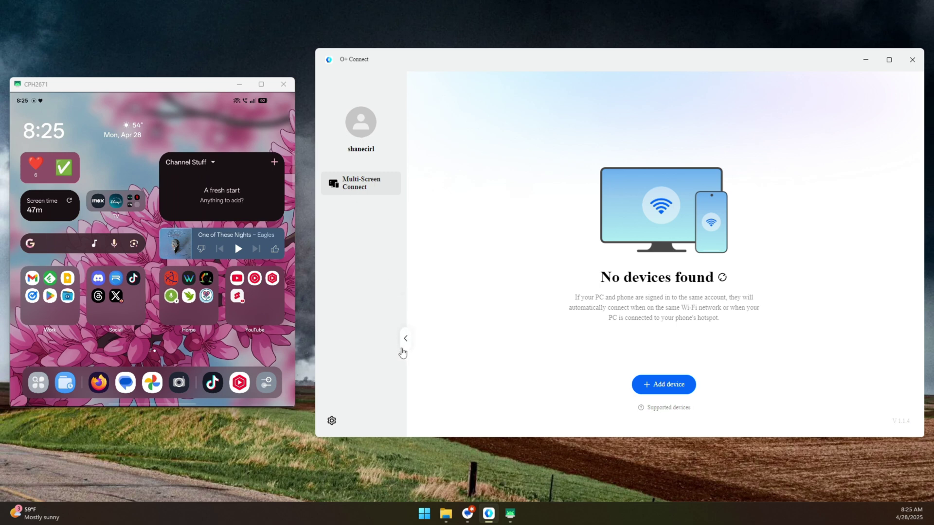
# Review the General settings down to App version 1.1.4, then close Settings.
pyautogui.click(331, 421)
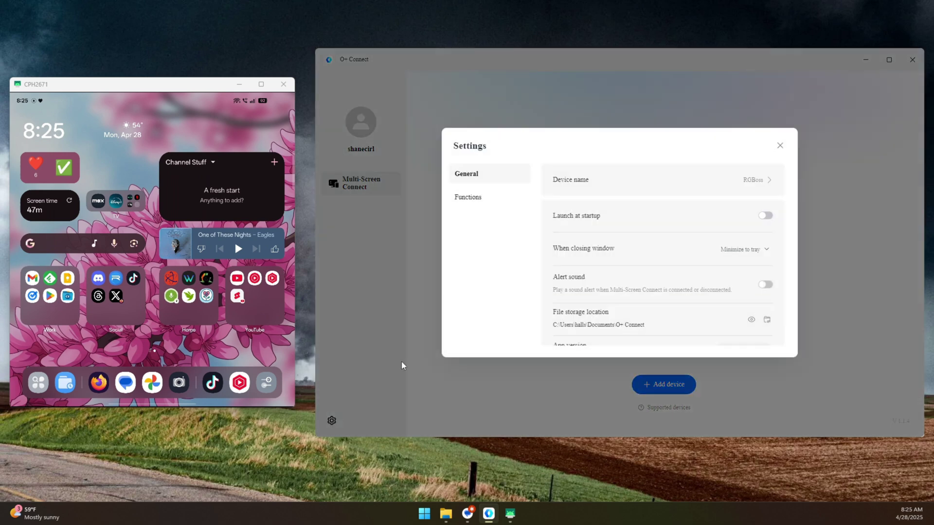
pyautogui.scroll(-3, 593, 265)
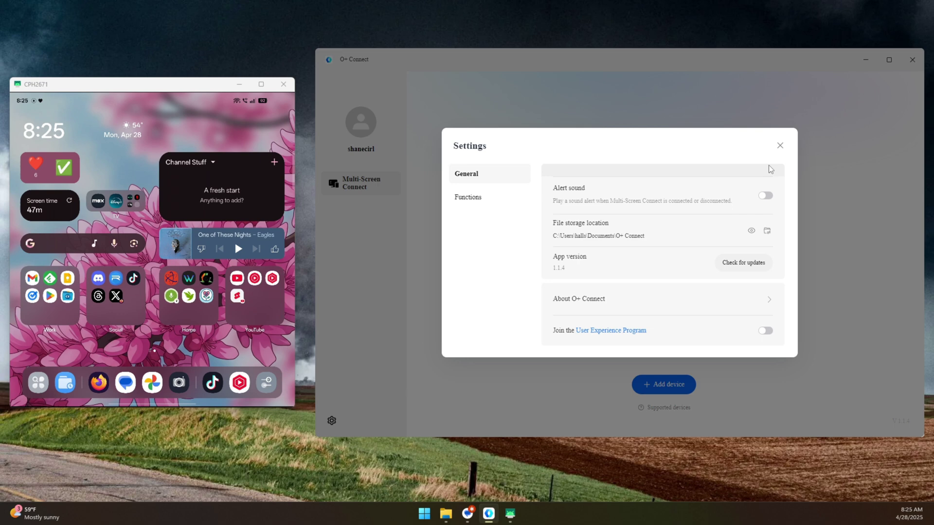
pyautogui.click(781, 147)
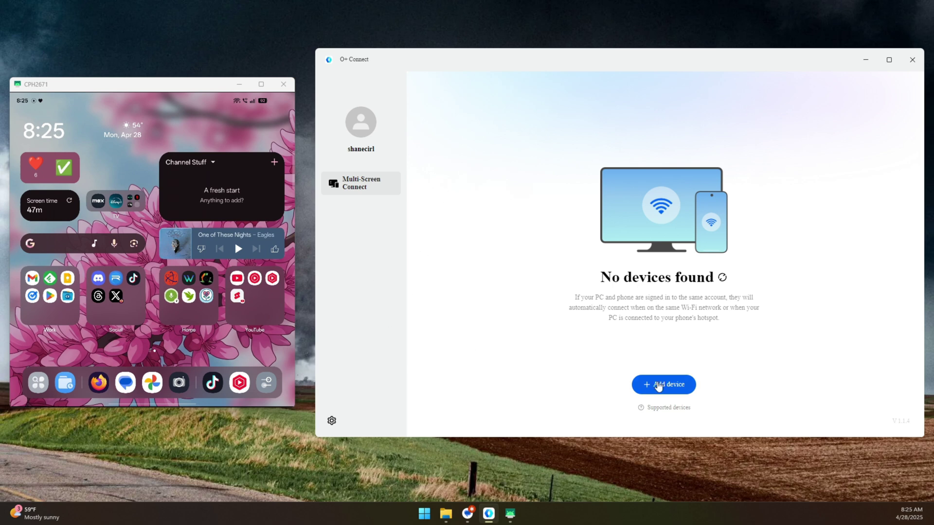
# Start Add device in O+ Connect and open the phone's Connection & sharing > Multi-Screen Connect settings.
pyautogui.click(658, 386)
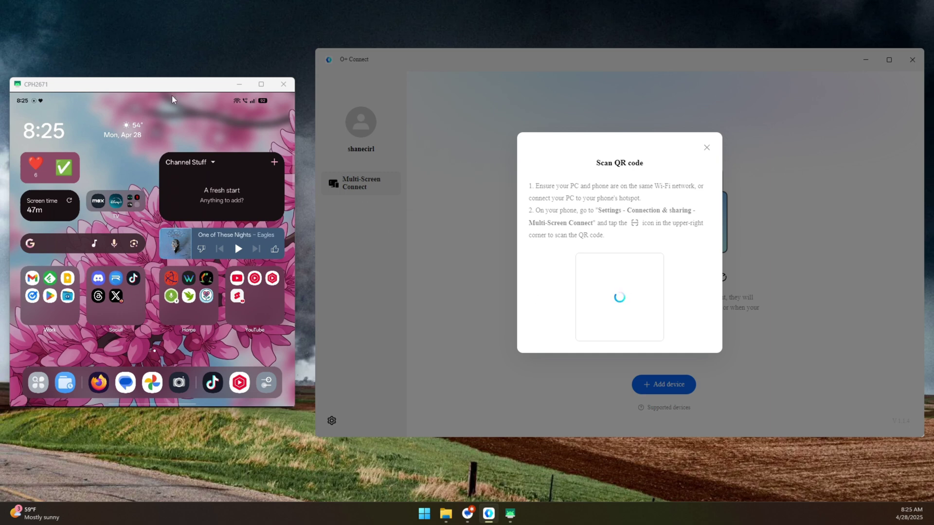
pyautogui.moveTo(172, 100); pyautogui.dragTo(230, 184)
pyautogui.click(242, 119)
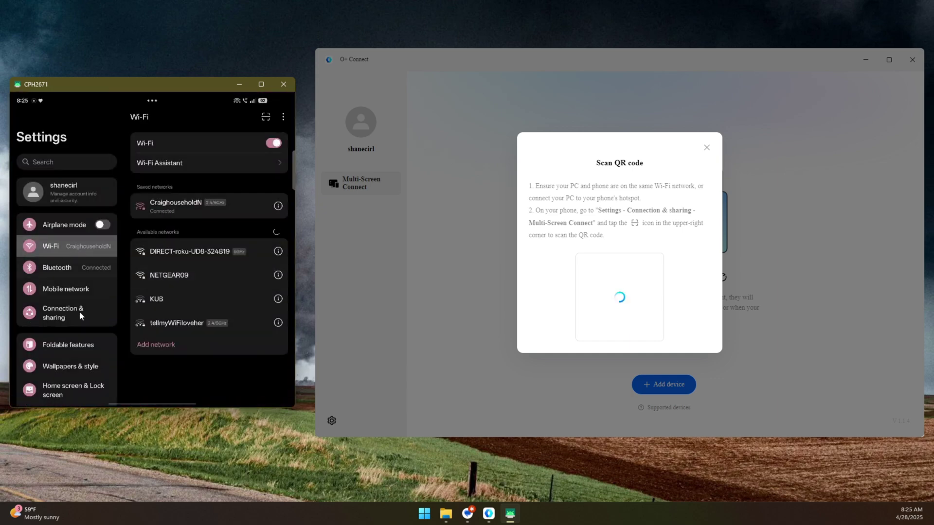
pyautogui.click(62, 314)
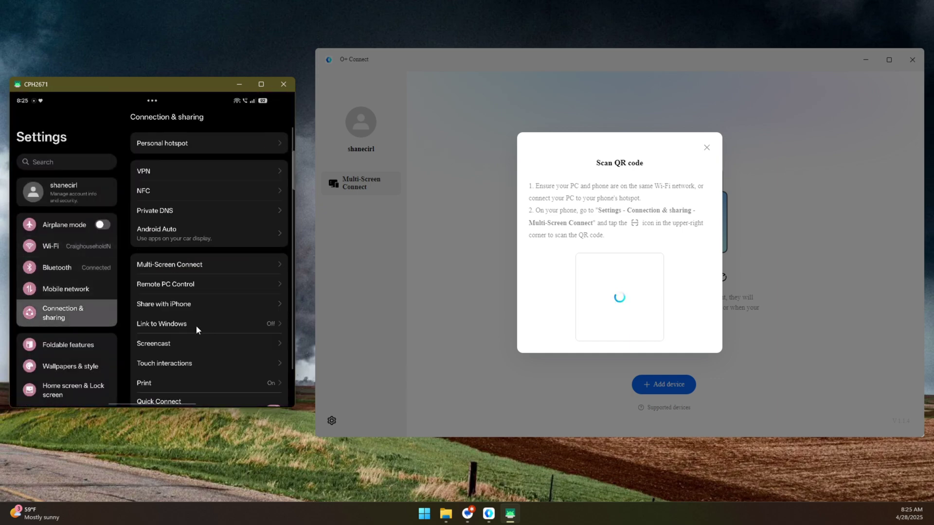
pyautogui.click(183, 266)
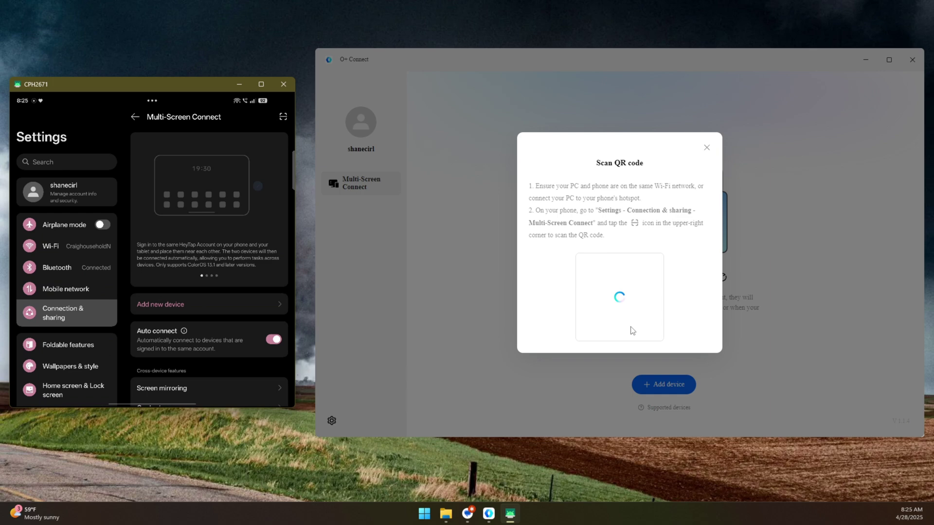
# Dismiss the QR prompt and confirm Auto connect and New file reminders are on under Functions settings.
pyautogui.click(705, 149)
pyautogui.click(332, 421)
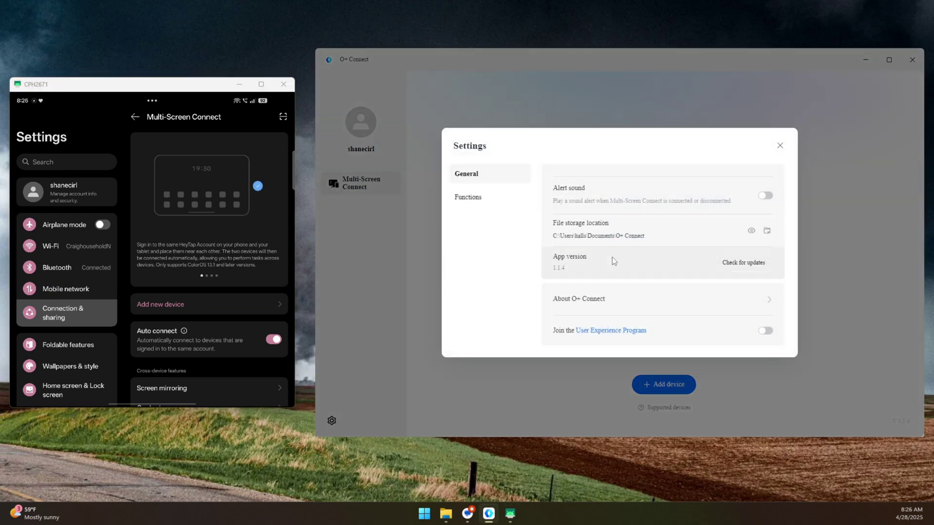
pyautogui.click(474, 198)
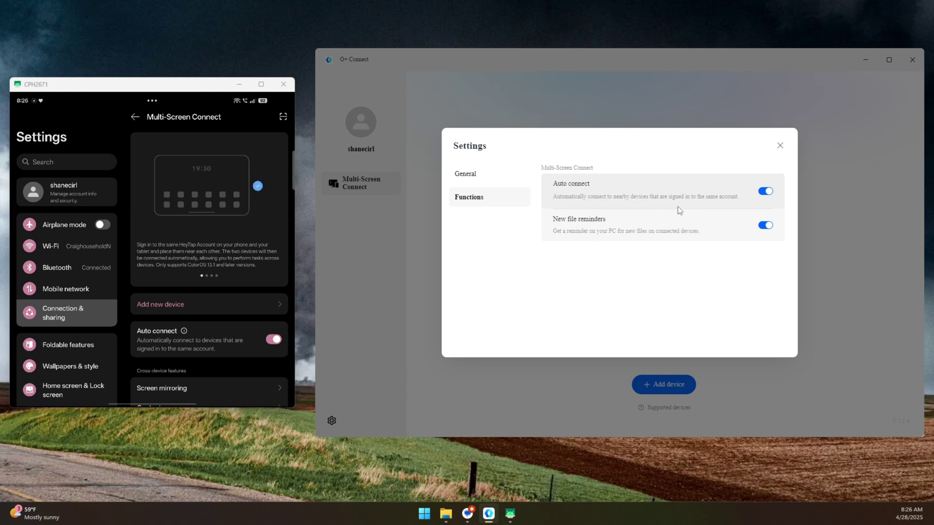
pyautogui.click(780, 146)
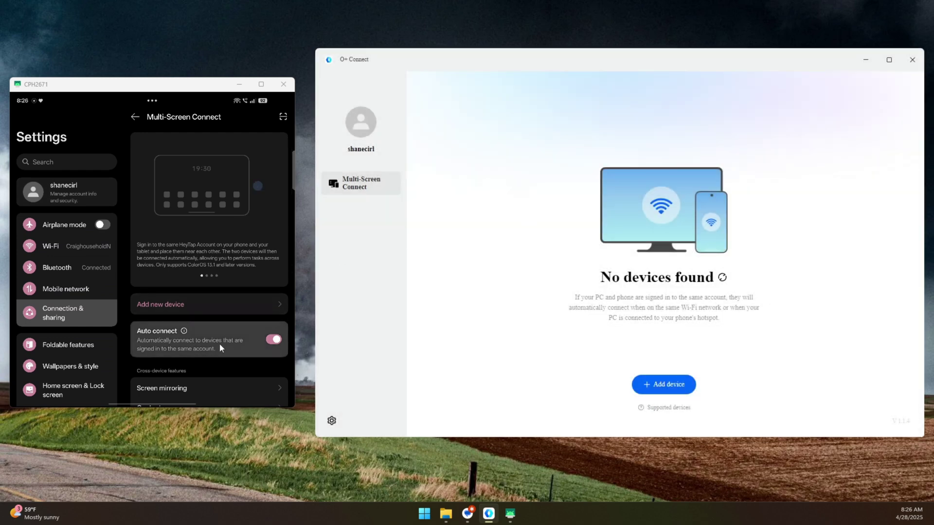
pyautogui.click(223, 341)
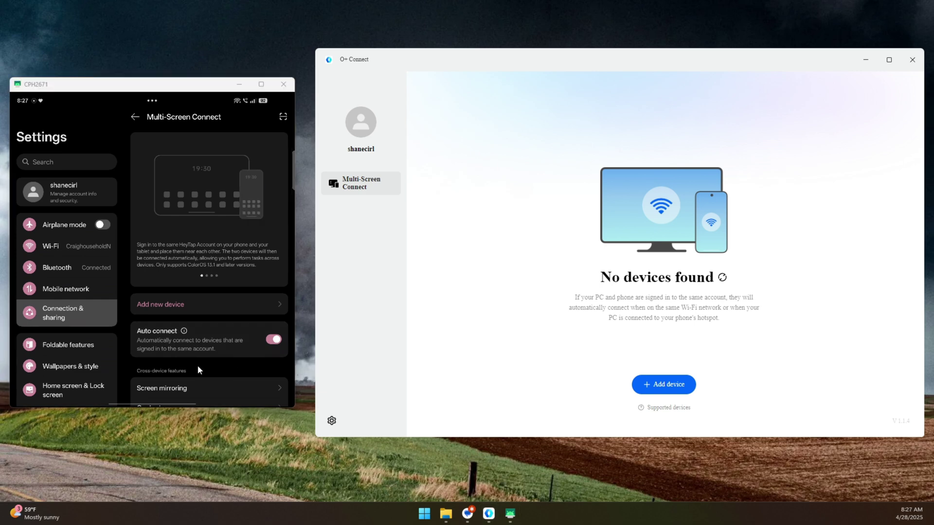
# Have the phone search for a new device and show O+ Connect's Scan QR code dialog.
pyautogui.click(175, 306)
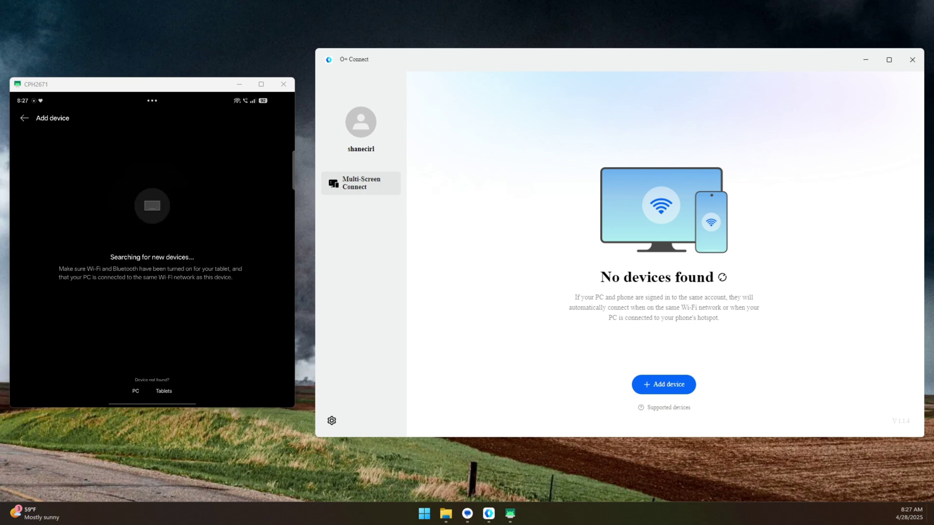
pyautogui.click(136, 391)
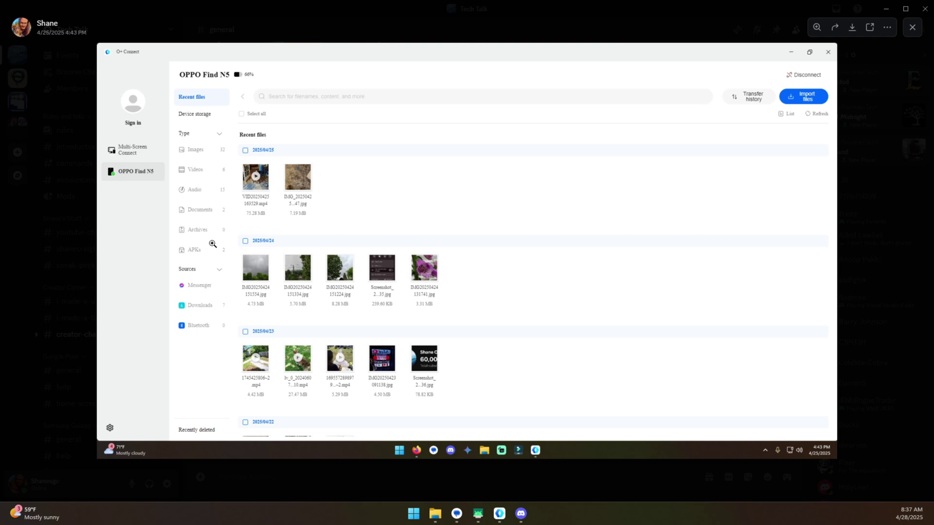
# Zoom into the screenshot's file list and pan around, then enlarge the top-right corner and zoom out.
pyautogui.click(131, 138)
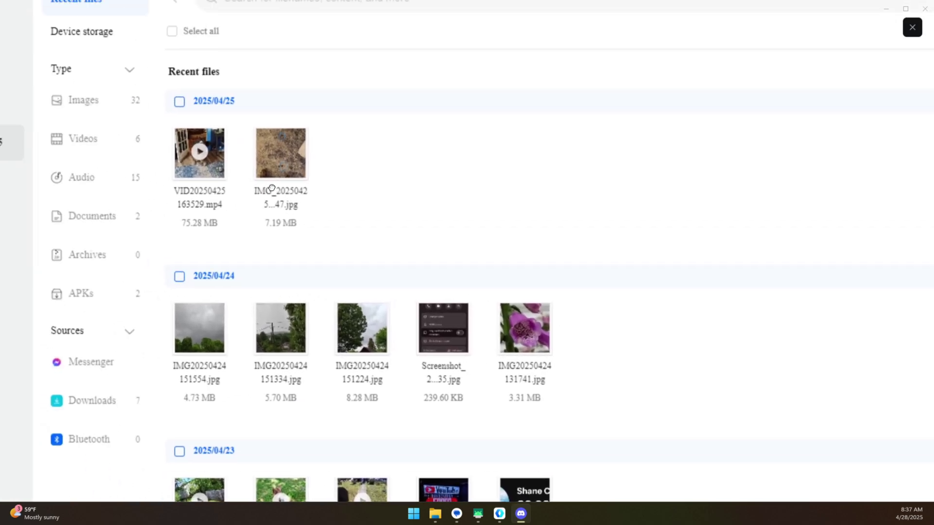
pyautogui.moveTo(354, 265)
pyautogui.mouseDown()
pyautogui.moveTo(352, 219)
pyautogui.moveTo(368, 264)
pyautogui.mouseUp()
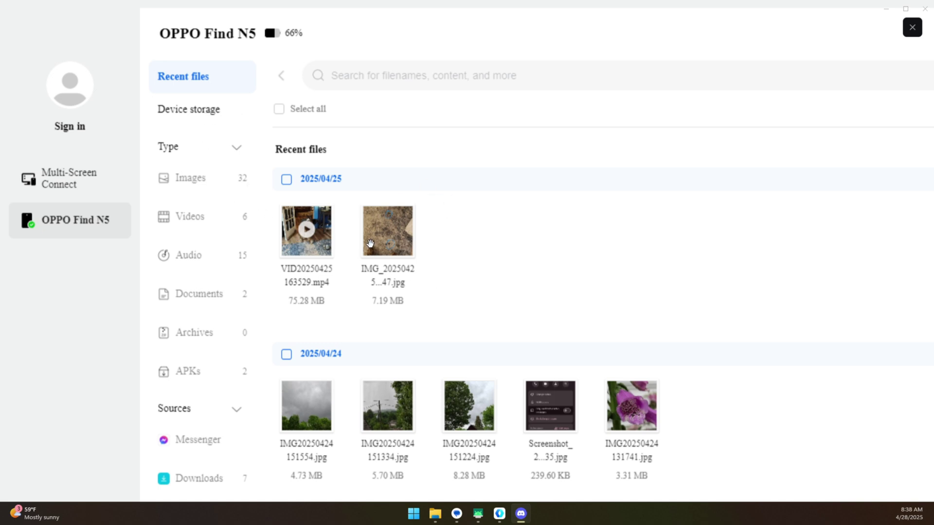
pyautogui.moveTo(304, 257); pyautogui.dragTo(281, 200)
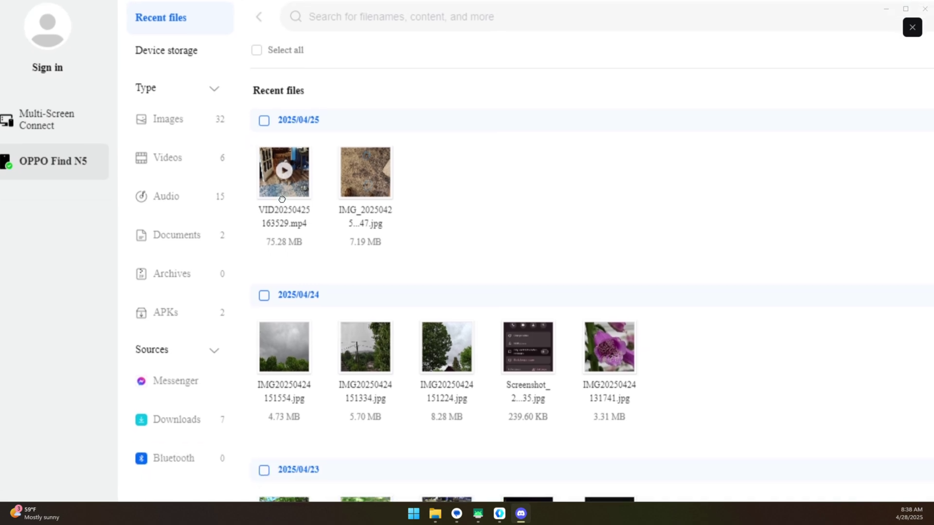
pyautogui.moveTo(172, 319); pyautogui.dragTo(171, 192)
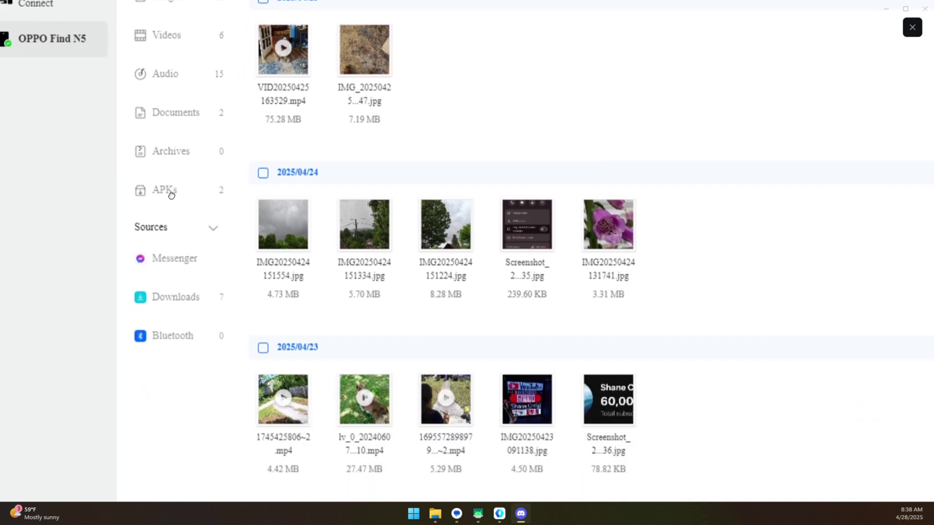
pyautogui.moveTo(173, 323); pyautogui.dragTo(194, 361)
pyautogui.moveTo(236, 256); pyautogui.dragTo(158, 270)
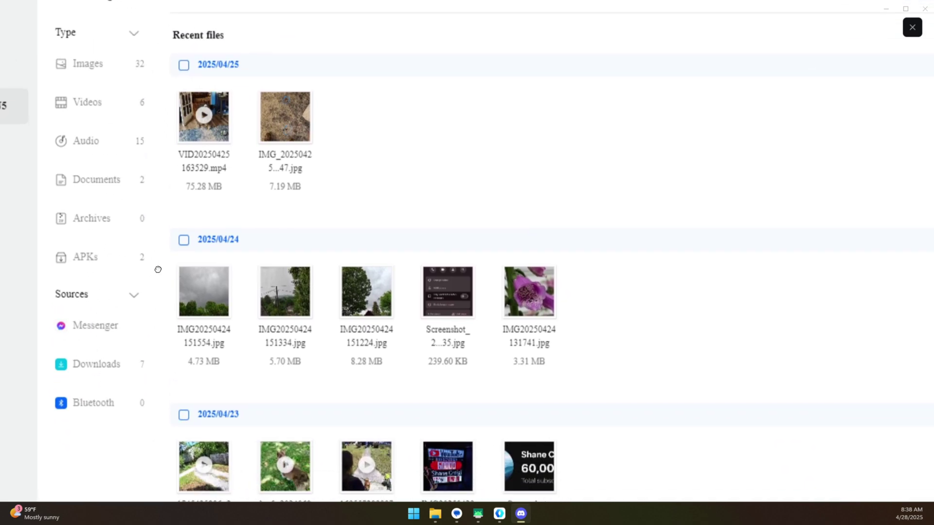
pyautogui.click(249, 278)
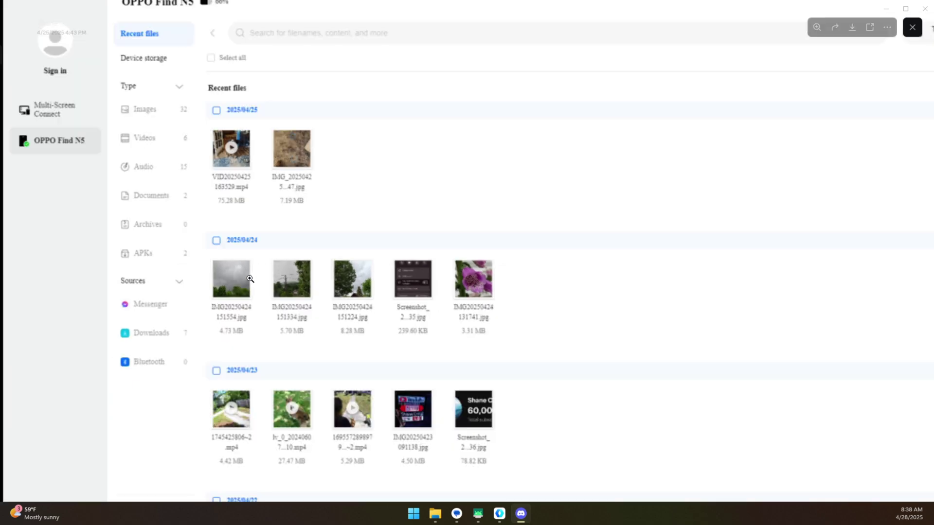
pyautogui.click(793, 128)
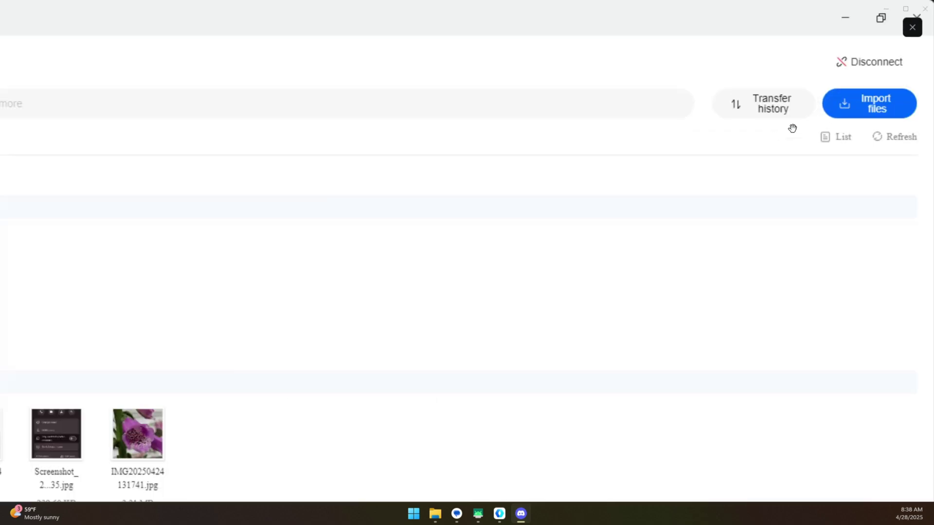
pyautogui.click(535, 217)
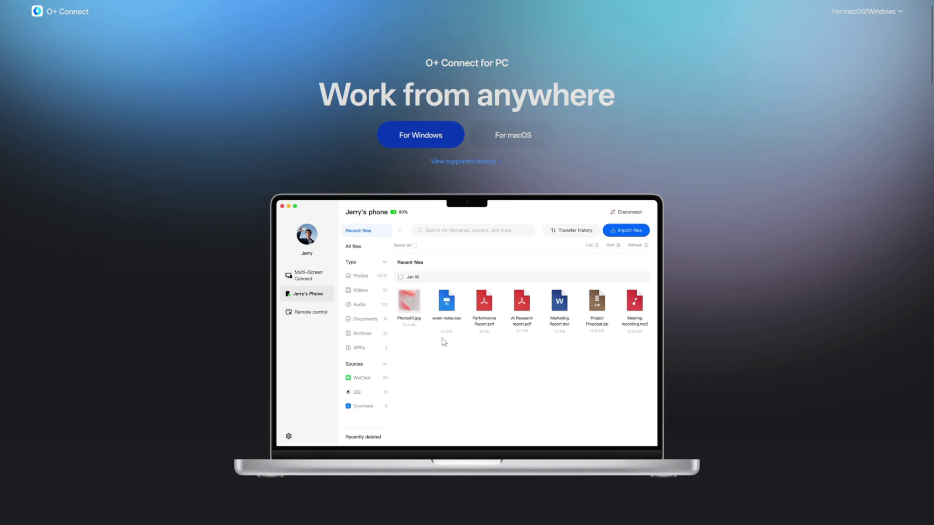
# Scroll through the feature cards and the Multi-Screen Connect / Remote control section of the product page.
pyautogui.scroll(-1, 444, 342)
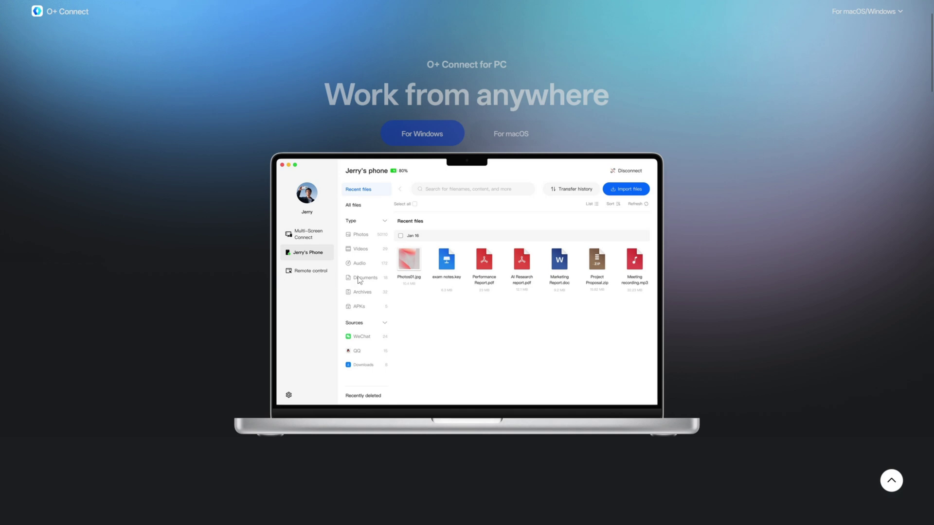
pyautogui.scroll(-6, 242, 313)
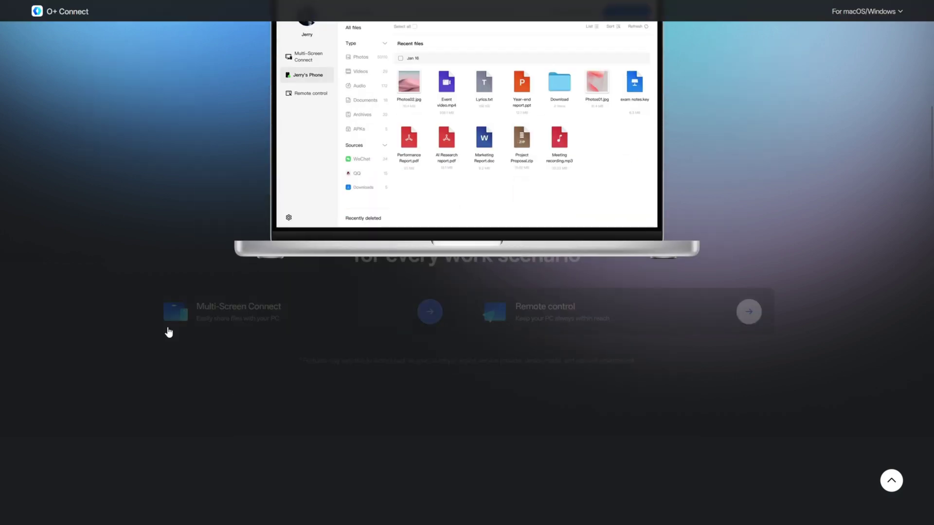
pyautogui.scroll(-10, 161, 351)
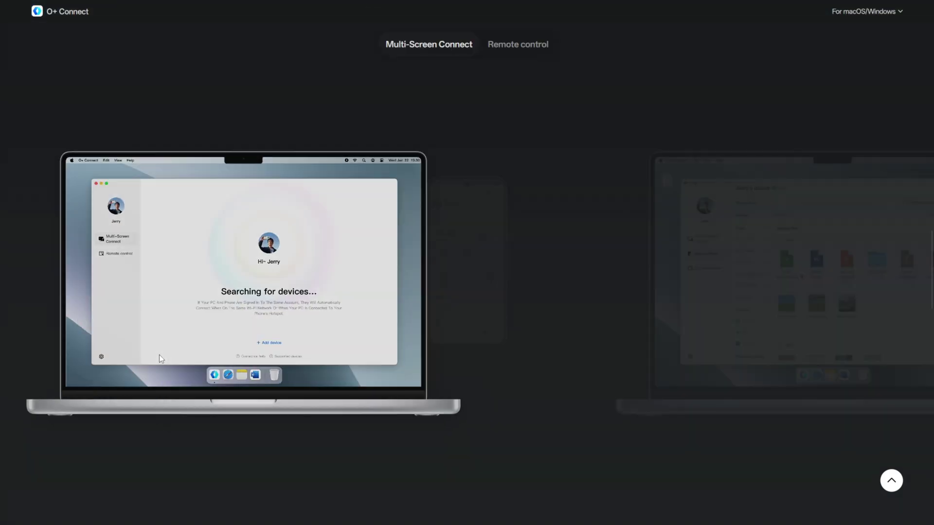
pyautogui.scroll(-3, 159, 358)
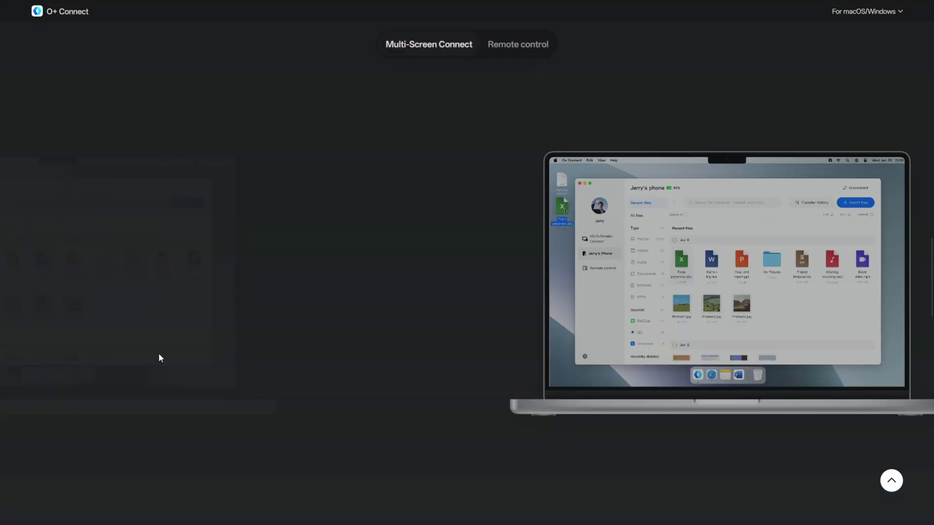
pyautogui.scroll(-5, 159, 358)
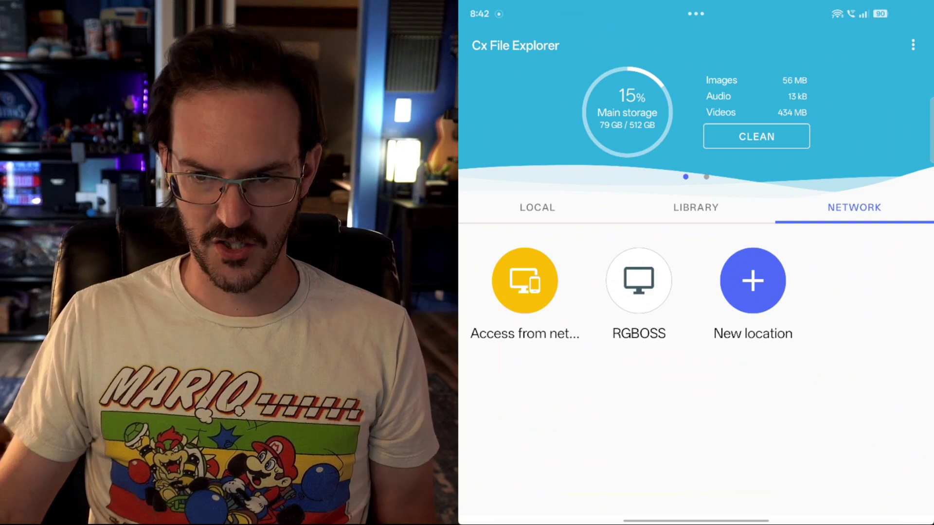
# Browse the RGBOSS PC's OBS Filmed folder over the network, then return to Cx File Explorer's home.
pyautogui.click(638, 287)
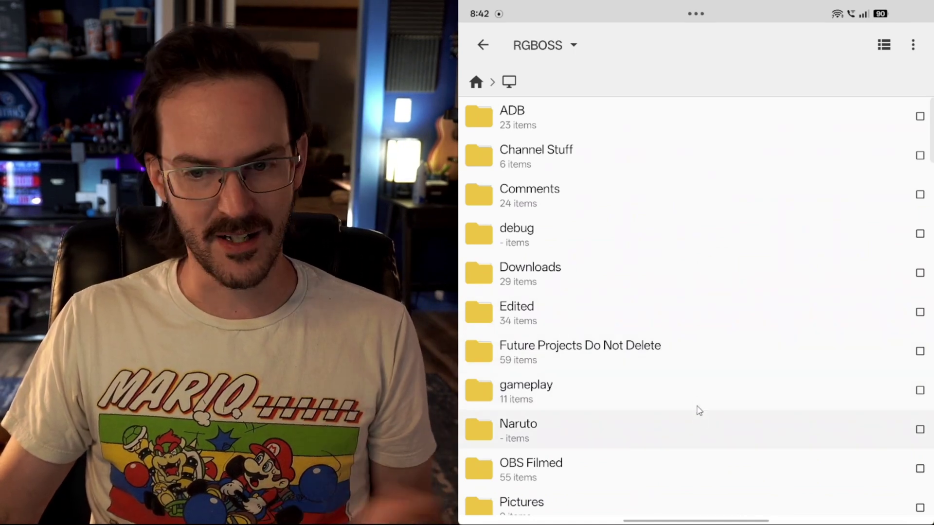
pyautogui.click(585, 471)
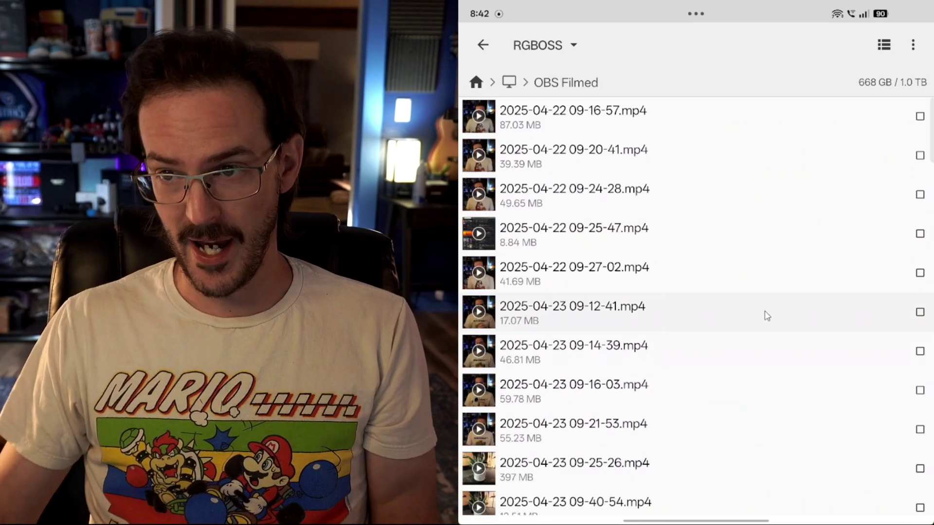
pyautogui.scroll(-5, 763, 292)
pyautogui.scroll(-5, 756, 278)
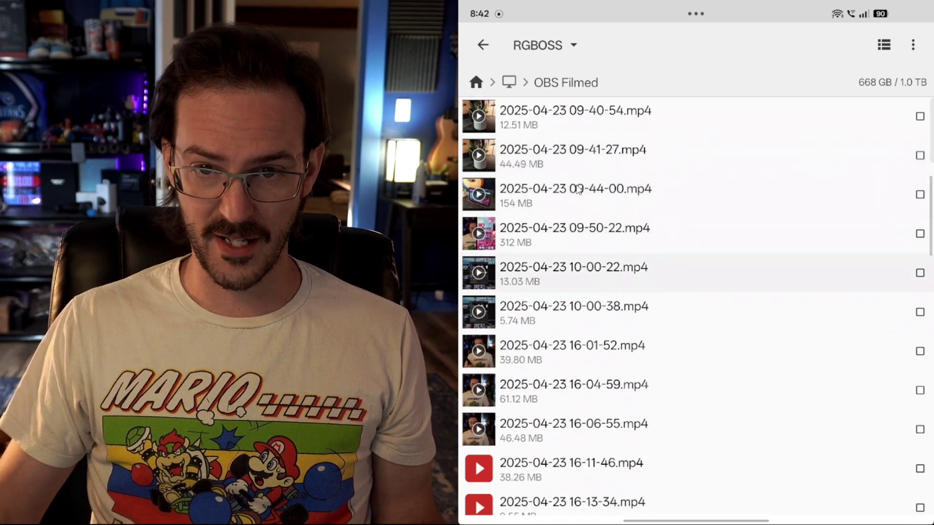
pyautogui.click(483, 45)
pyautogui.click(477, 82)
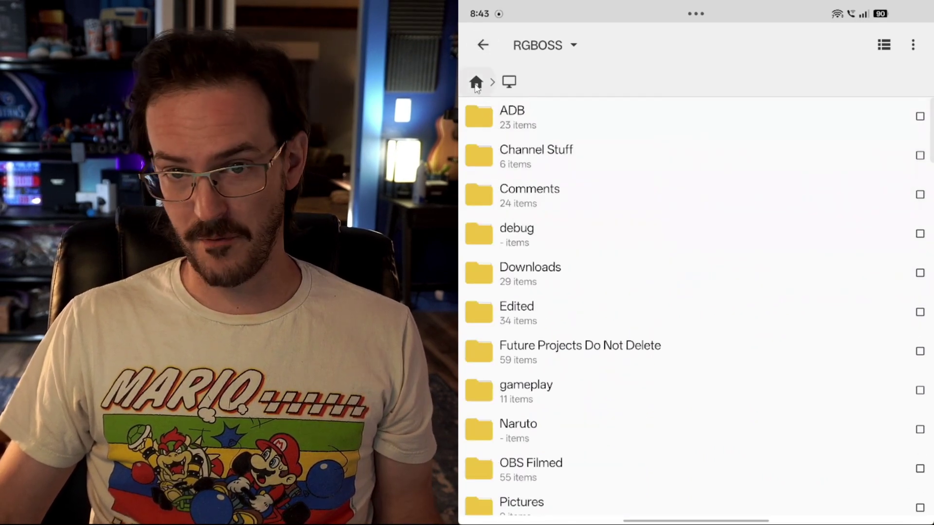
# Copy IMG_20250427_161028.jpg from the phone's Main storage > DCIM > Camera folder.
pyautogui.click(566, 210)
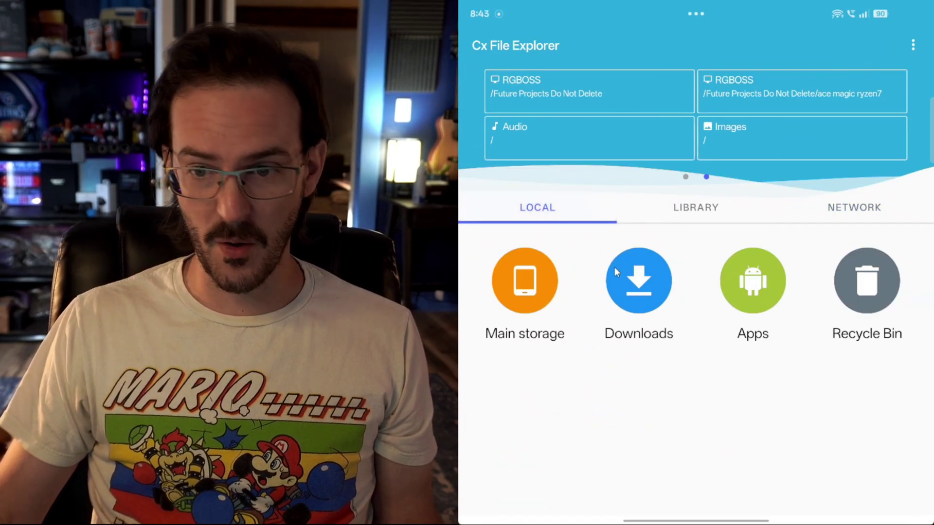
pyautogui.click(511, 284)
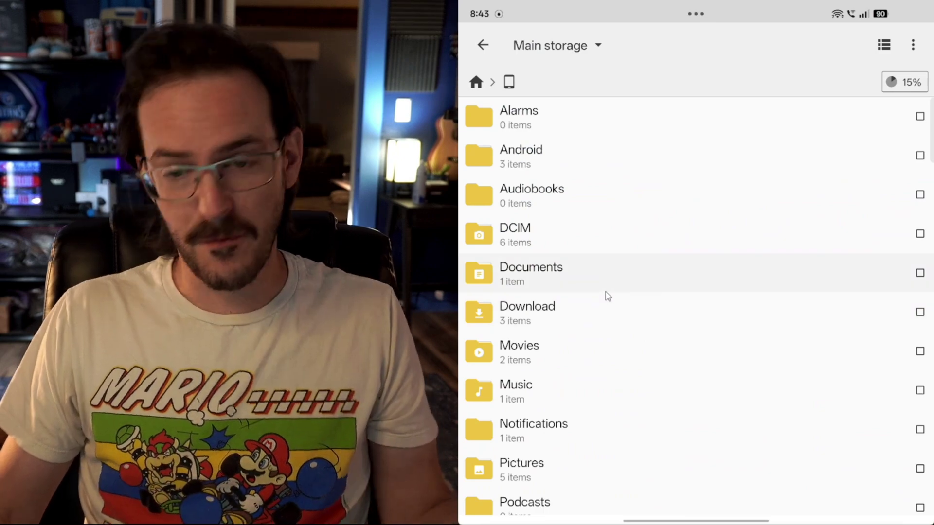
pyautogui.click(606, 231)
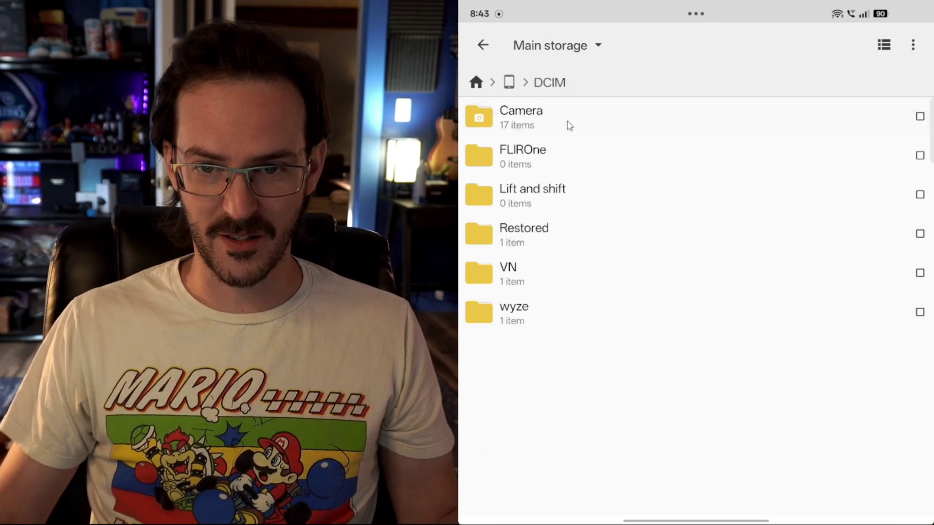
pyautogui.click(567, 125)
pyautogui.click(920, 156)
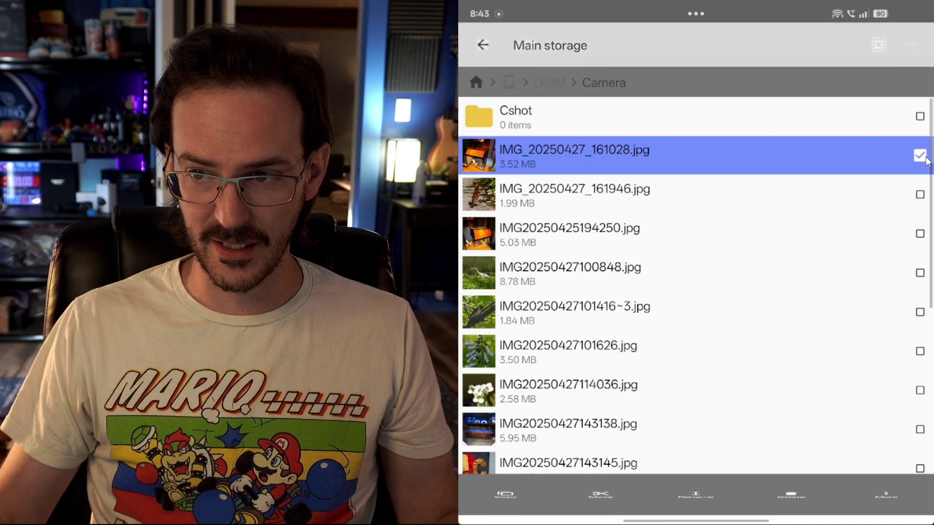
pyautogui.click(505, 494)
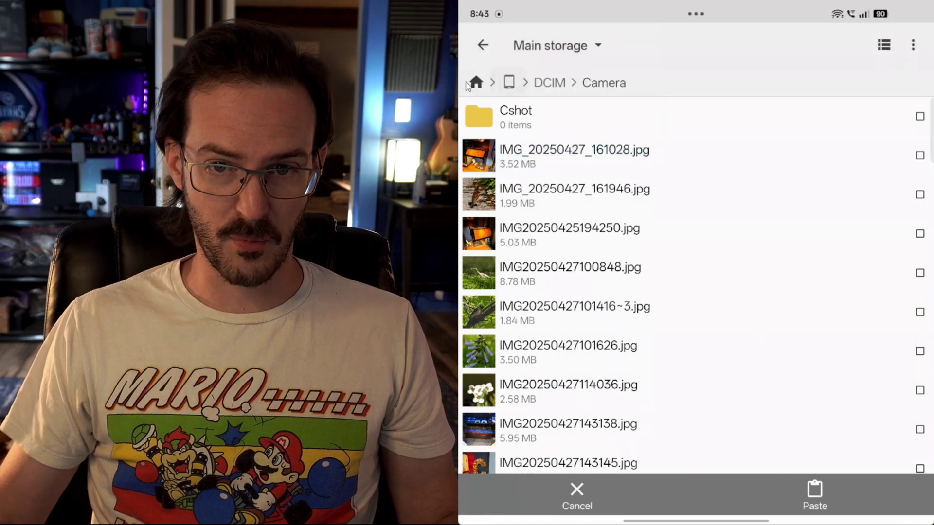
# Paste the photo into the Downloads folder on the RGBOSS network PC.
pyautogui.rightClick(767, 148)
pyautogui.click(887, 219)
pyautogui.click(638, 330)
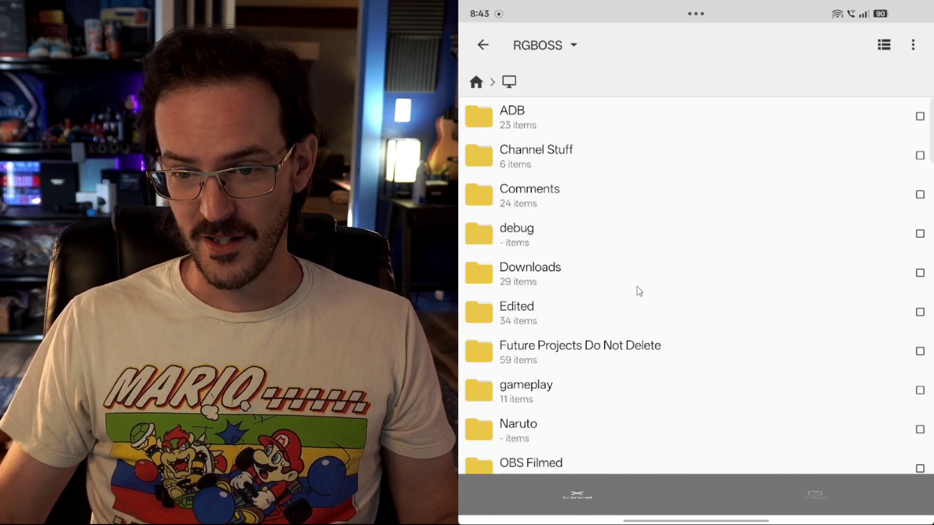
pyautogui.click(552, 271)
pyautogui.click(814, 495)
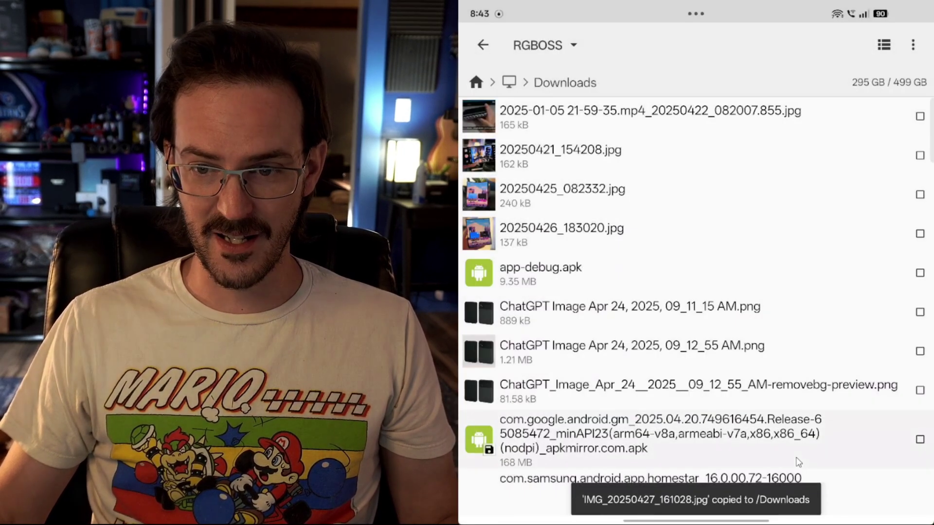